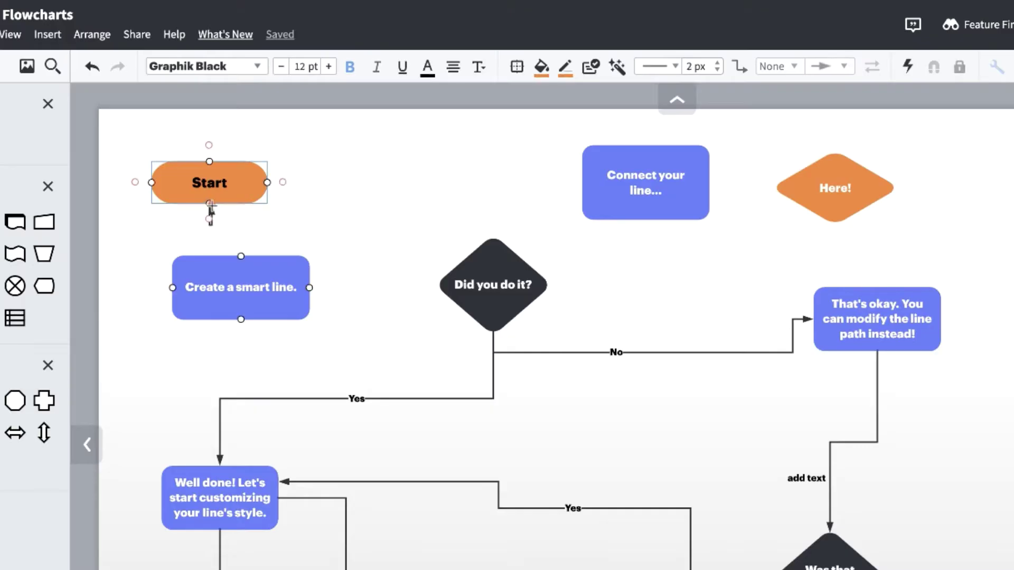
Connect Start to the smart-line box, it to Did you do it?, and Did you do it? to That's okay.
{"action": "left_click_drag", "start_coordinate": [210, 205], "coordinate": [240, 255]}
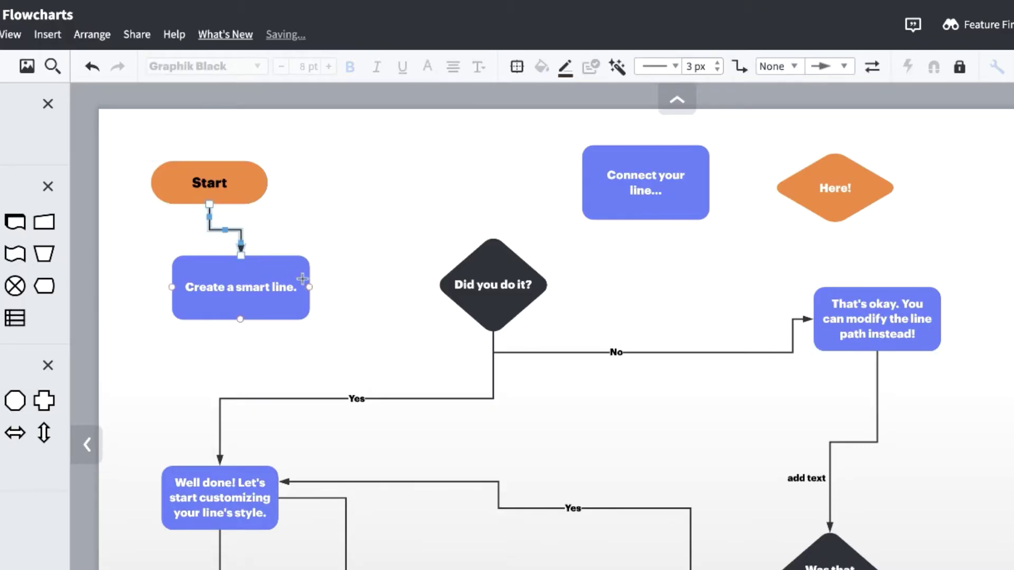
{"action": "left_click_drag", "start_coordinate": [310, 287], "coordinate": [438, 286]}
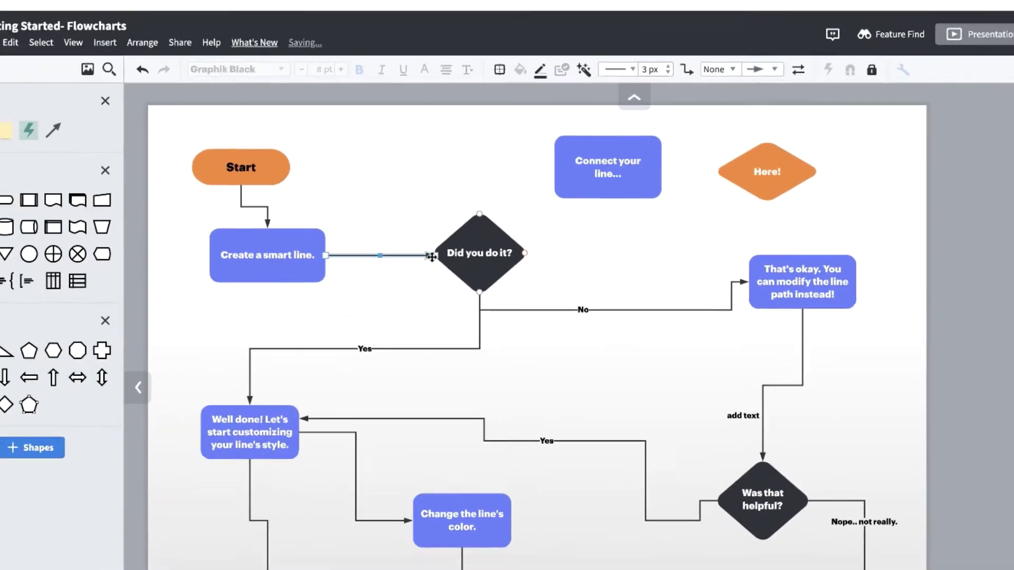
{"action": "left_click_drag", "start_coordinate": [526, 253], "coordinate": [709, 271]}
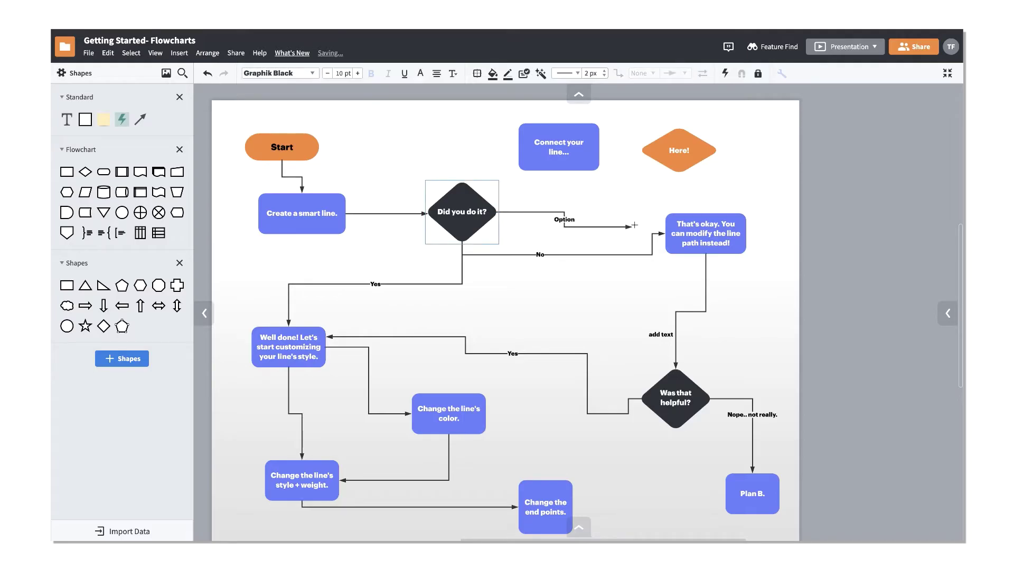
{"action": "left_click_drag", "start_coordinate": [634, 225], "coordinate": [670, 218]}
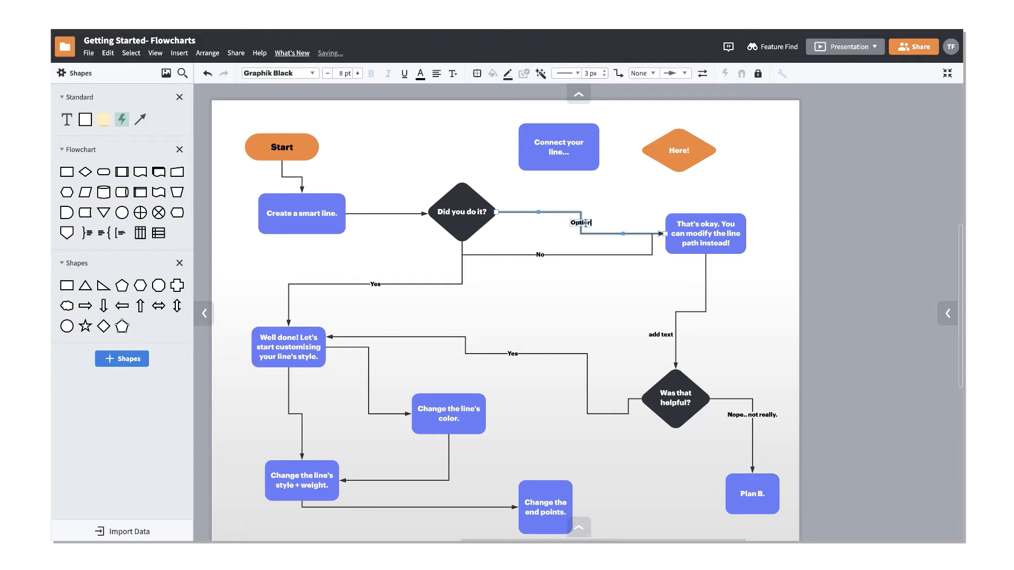
Label the That's okay branch 'Maybe' and the smart-line connector 'Add text'.
{"action": "double_click", "coordinate": [585, 223]}
{"action": "type", "text": "Maybe"}
{"action": "left_click", "coordinate": [554, 236]}
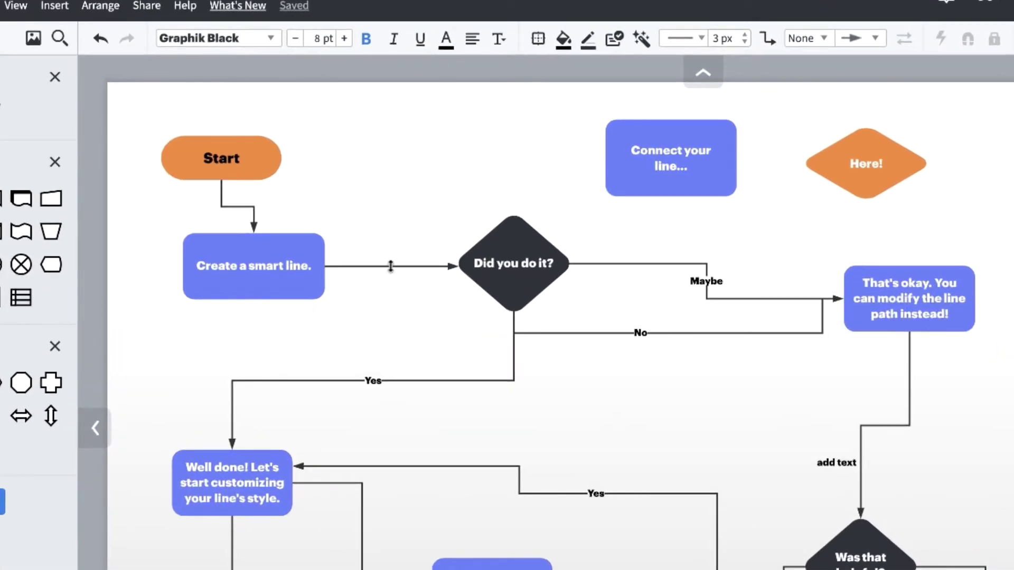
{"action": "double_click", "coordinate": [390, 266]}
{"action": "type", "text": "Add text"}
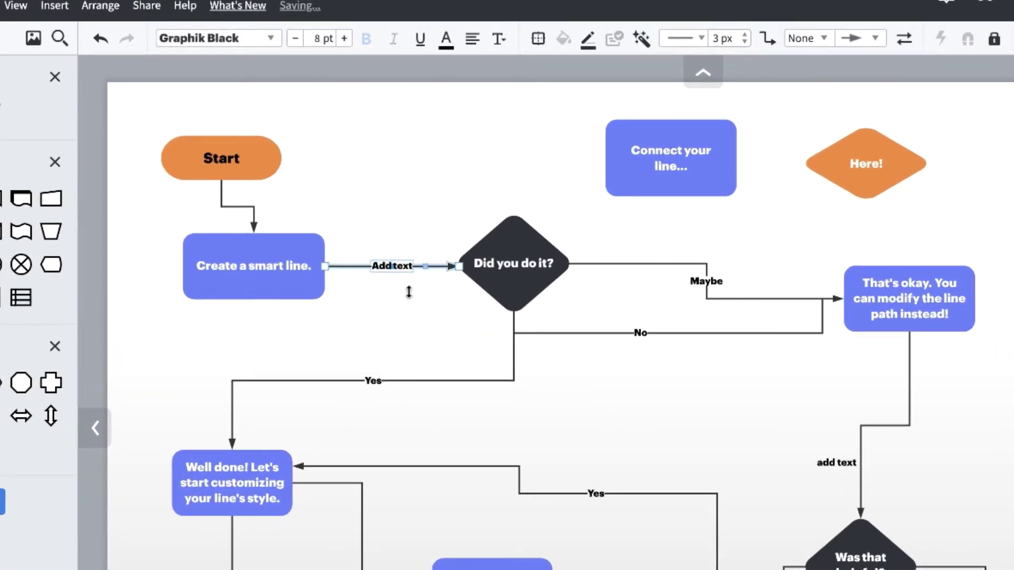
{"action": "key", "text": "Escape"}
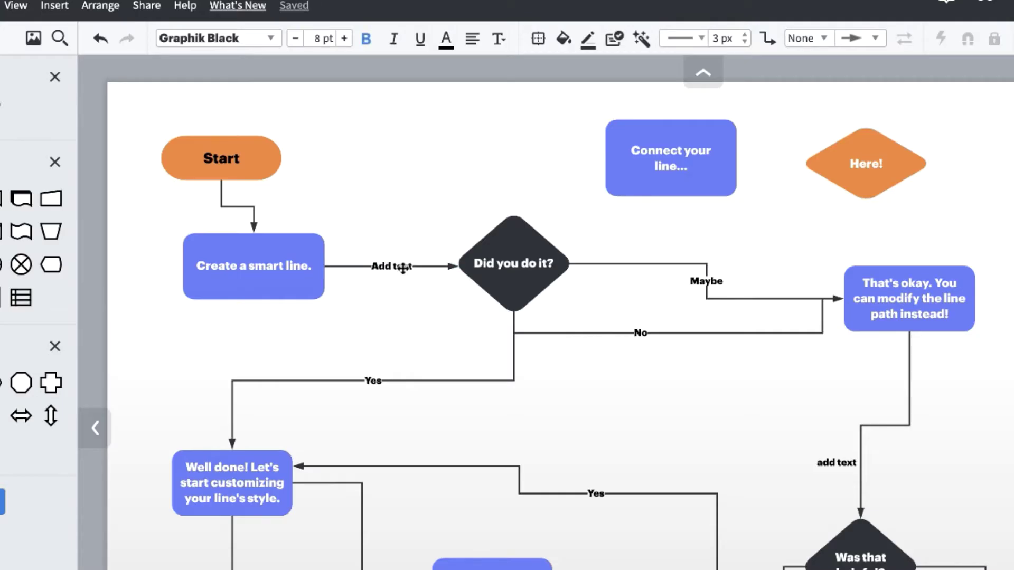
{"action": "mouse_move", "coordinate": [392, 267]}
{"action": "left_mouse_down"}
{"action": "mouse_move", "coordinate": [401, 259]}
{"action": "mouse_move", "coordinate": [396, 283]}
{"action": "mouse_move", "coordinate": [414, 284]}
{"action": "mouse_move", "coordinate": [387, 283]}
{"action": "mouse_move", "coordinate": [371, 260]}
{"action": "mouse_move", "coordinate": [392, 266]}
{"action": "left_mouse_up"}
{"action": "left_click", "coordinate": [406, 302]}
Draw a test line above the diagram with L, then delete it.
{"action": "key", "text": "l"}
{"action": "mouse_move", "coordinate": [476, 168]}
{"action": "left_mouse_down"}
{"action": "mouse_move", "coordinate": [369, 163]}
{"action": "mouse_move", "coordinate": [324, 148]}
{"action": "left_mouse_up"}
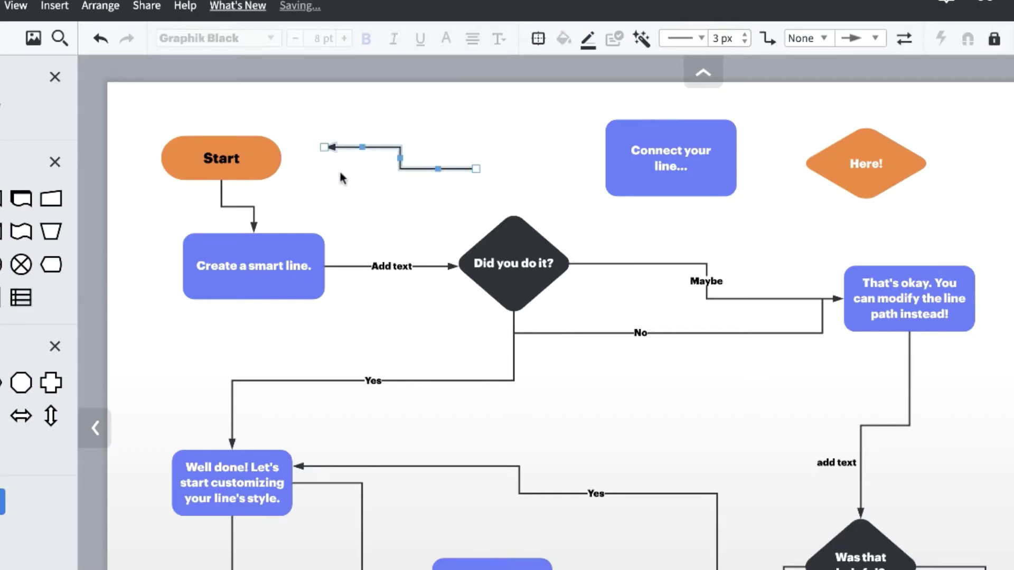
{"action": "key", "text": "Delete"}
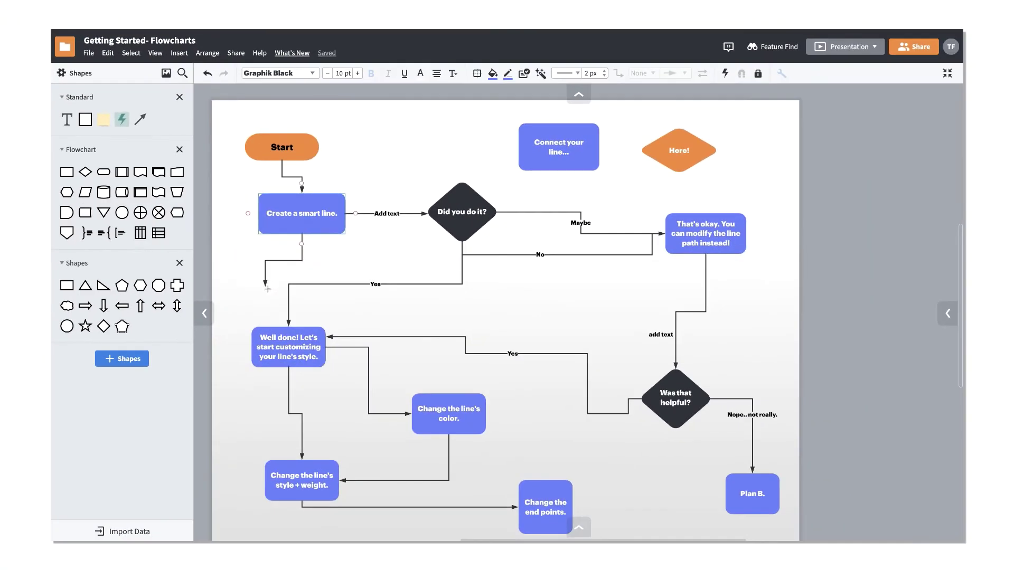
Connect Create a smart line to Well done! and Connect your line... to the Here! diamond.
{"action": "left_click_drag", "start_coordinate": [255, 298], "coordinate": [191, 439]}
{"action": "left_click_drag", "start_coordinate": [262, 322], "coordinate": [261, 479]}
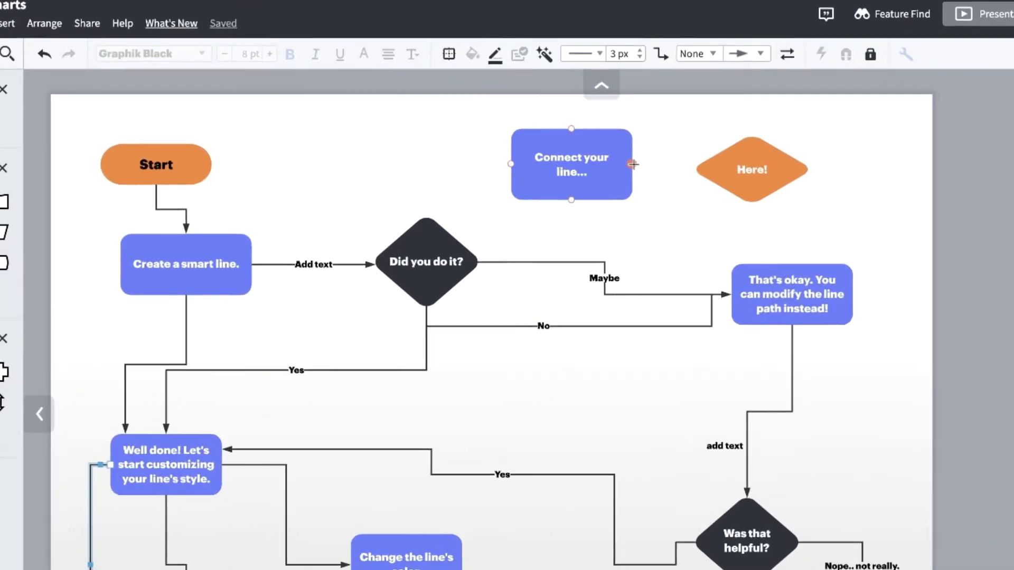
{"action": "left_click_drag", "start_coordinate": [605, 149], "coordinate": [745, 180]}
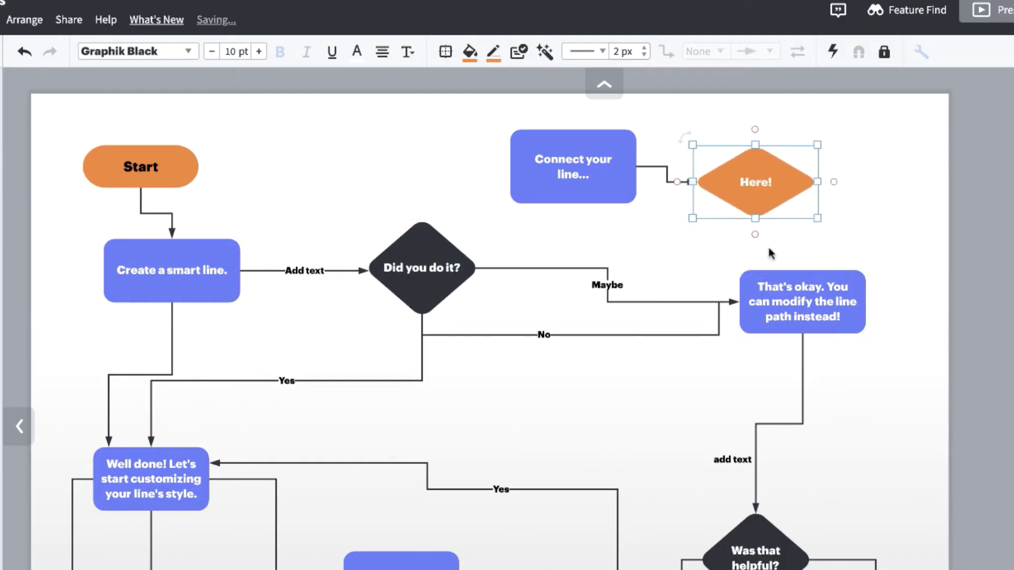
Drag the Yes line's horizontal run lower, then restore its default route with Reset Line.
{"action": "left_click", "coordinate": [770, 253]}
{"action": "left_click", "coordinate": [216, 380]}
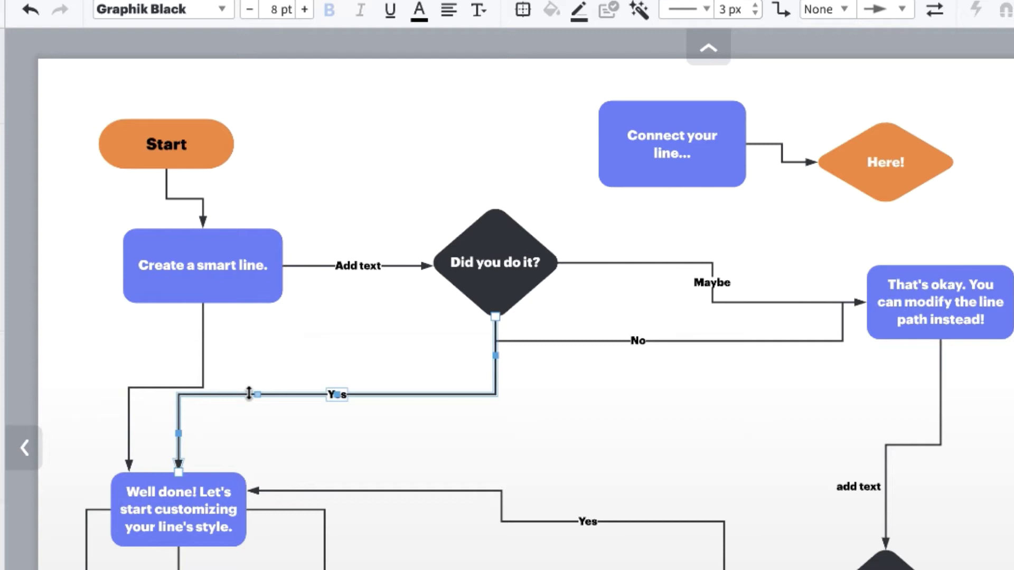
{"action": "left_click_drag", "start_coordinate": [283, 404], "coordinate": [281, 431]}
{"action": "left_click_drag", "start_coordinate": [462, 405], "coordinate": [463, 430]}
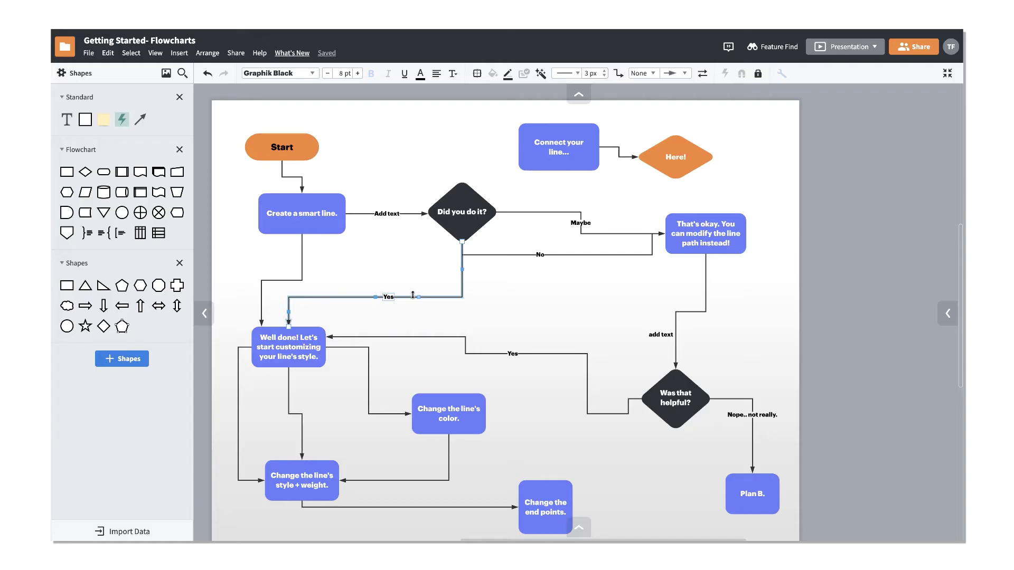
{"action": "right_click", "coordinate": [411, 297]}
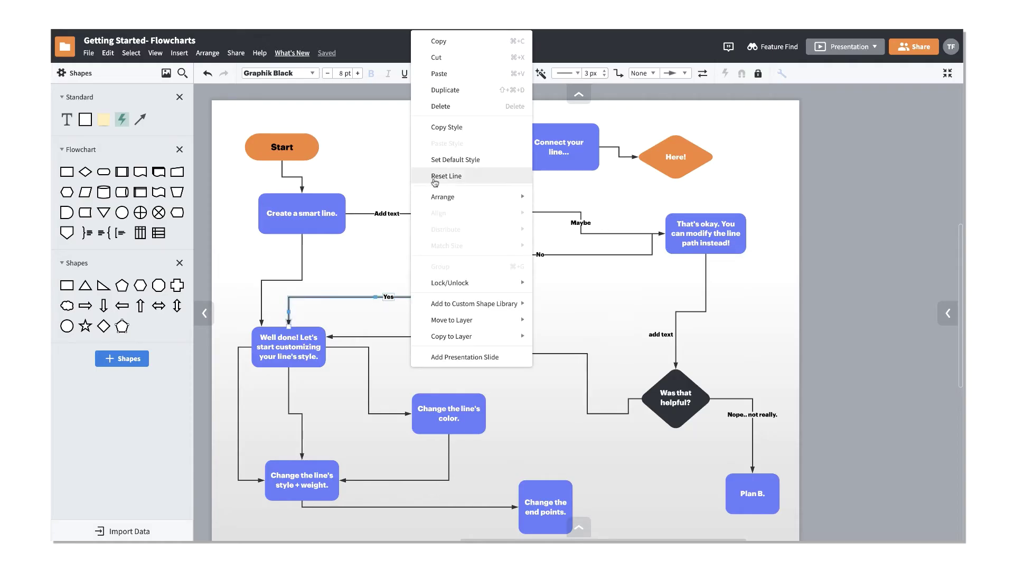
{"action": "left_click", "coordinate": [434, 183]}
{"action": "left_click", "coordinate": [424, 308]}
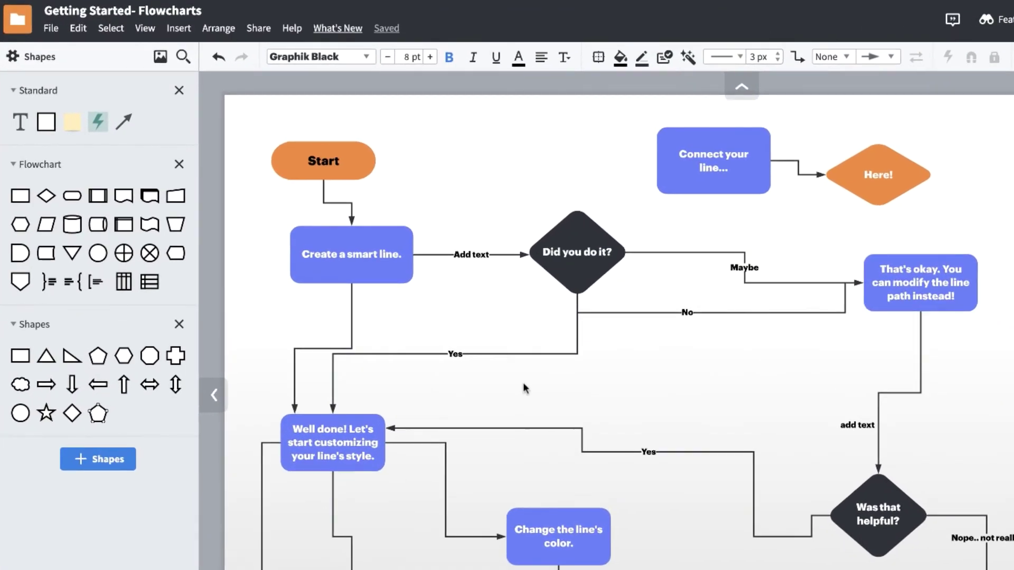
Make the connector from Start to Create a smart line orange and dashed.
{"action": "left_click", "coordinate": [289, 177]}
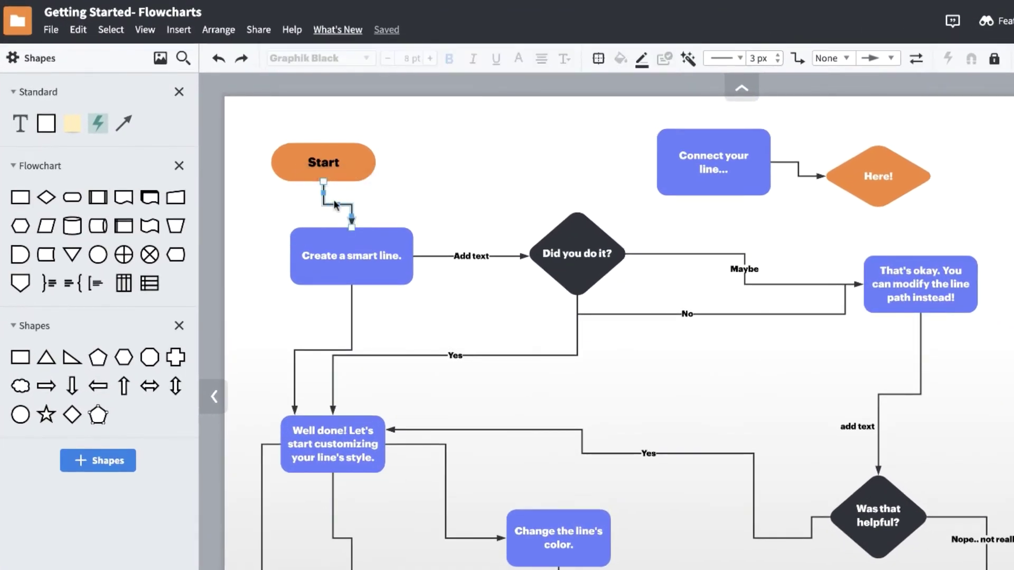
{"action": "left_click", "coordinate": [646, 67]}
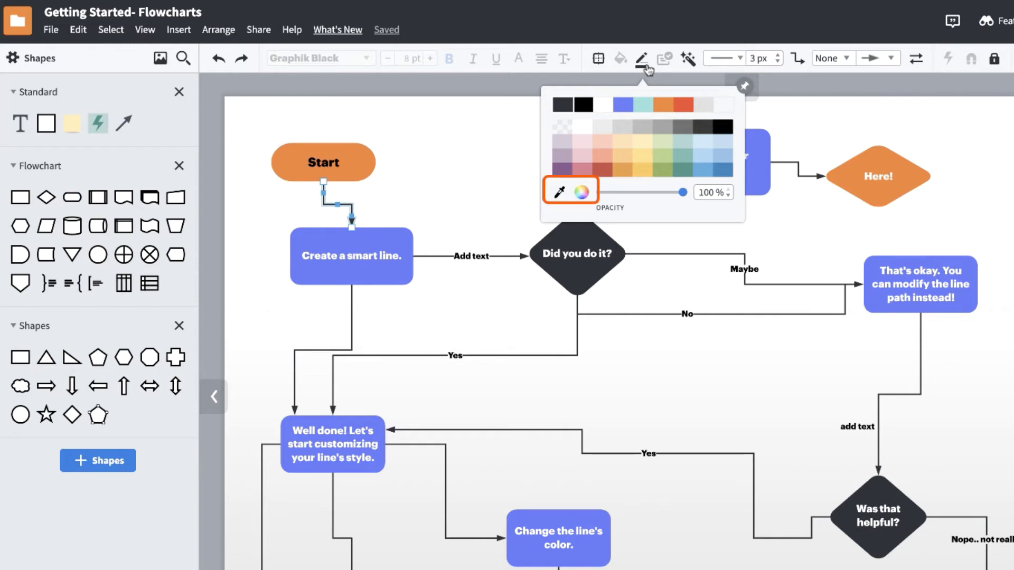
{"action": "left_click", "coordinate": [662, 105]}
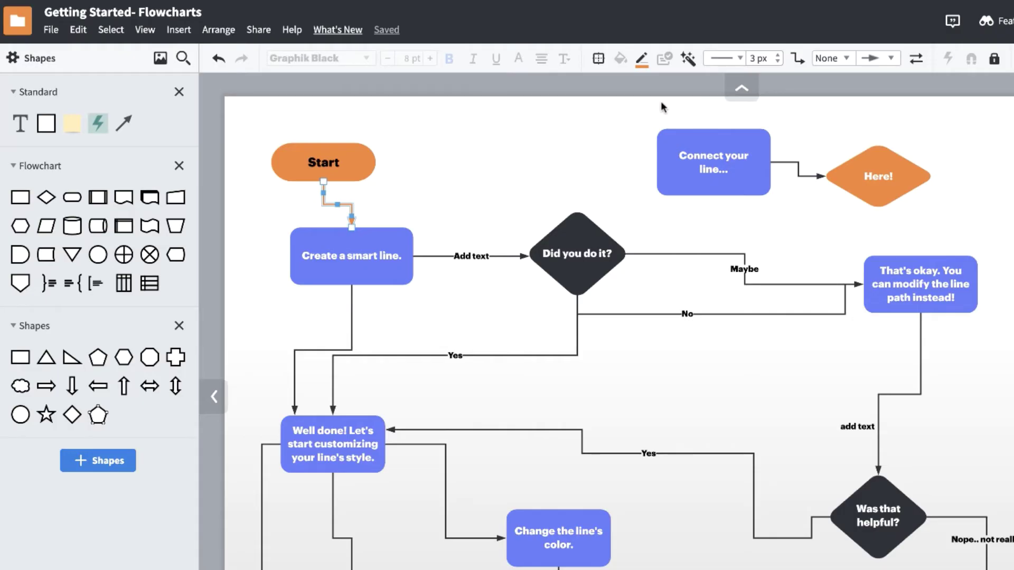
{"action": "left_click", "coordinate": [731, 62]}
{"action": "left_click", "coordinate": [716, 105]}
Increase that connector's line width three steps, then bring up the line shape options.
{"action": "left_click", "coordinate": [780, 56]}
{"action": "left_click", "coordinate": [779, 56]}
{"action": "left_click", "coordinate": [779, 56]}
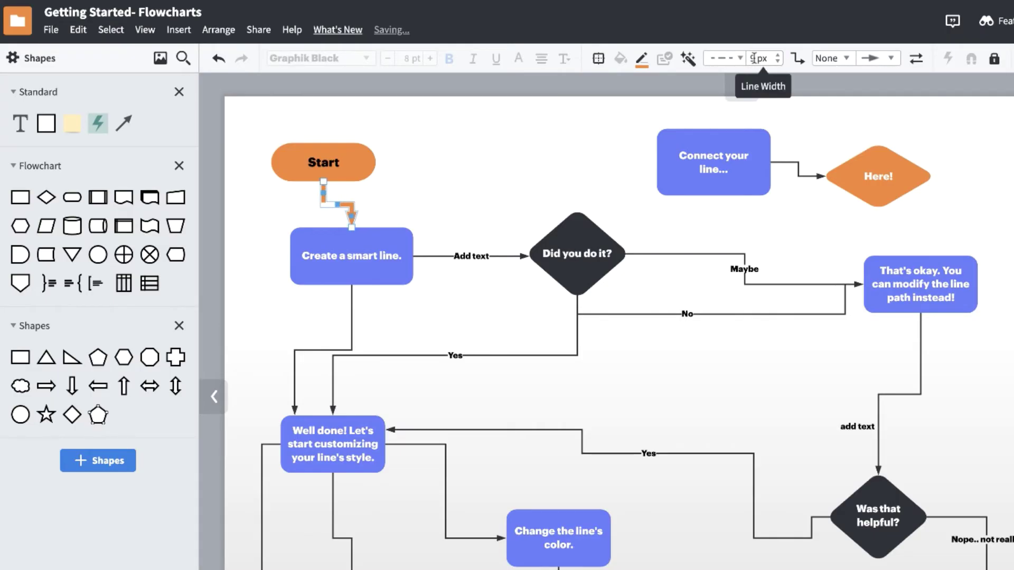
{"action": "left_click", "coordinate": [588, 151]}
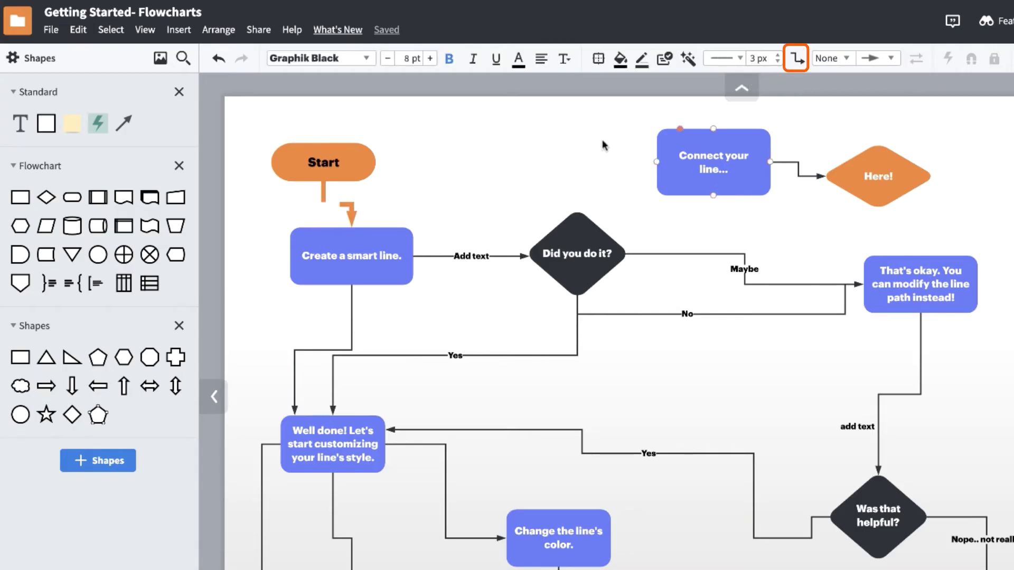
{"action": "left_click", "coordinate": [795, 58]}
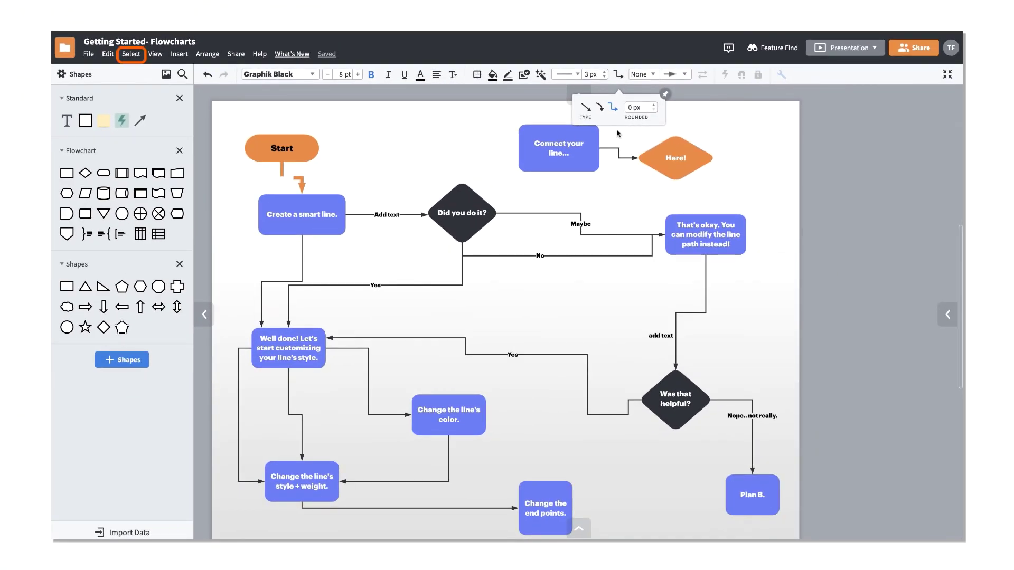
{"action": "left_click", "coordinate": [140, 56]}
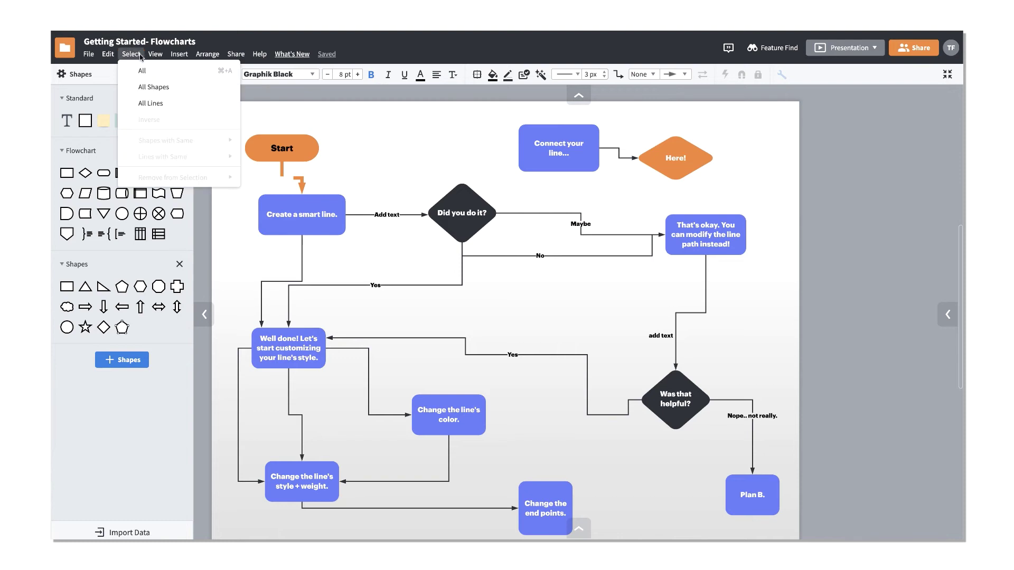
{"action": "left_click", "coordinate": [157, 103]}
{"action": "left_click", "coordinate": [618, 74]}
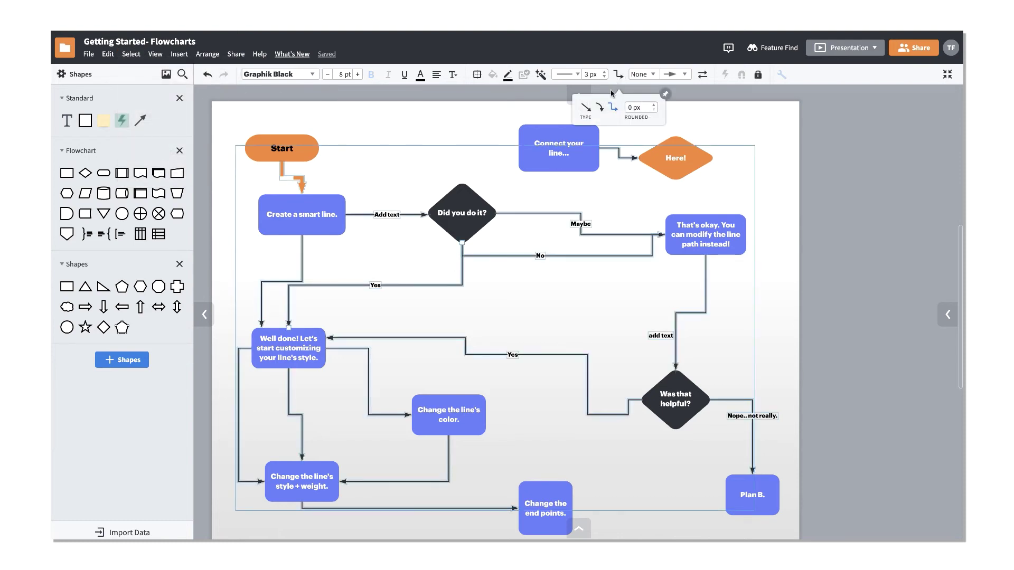
{"action": "left_click", "coordinate": [607, 103]}
{"action": "left_click", "coordinate": [616, 189]}
{"action": "key", "text": "ctrl+z"}
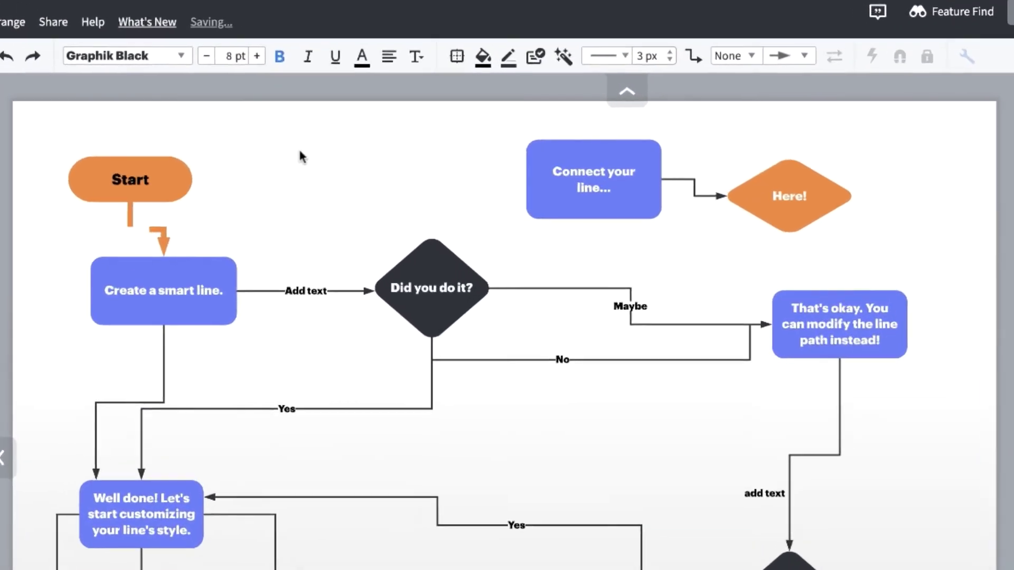
{"action": "left_click", "coordinate": [702, 196]}
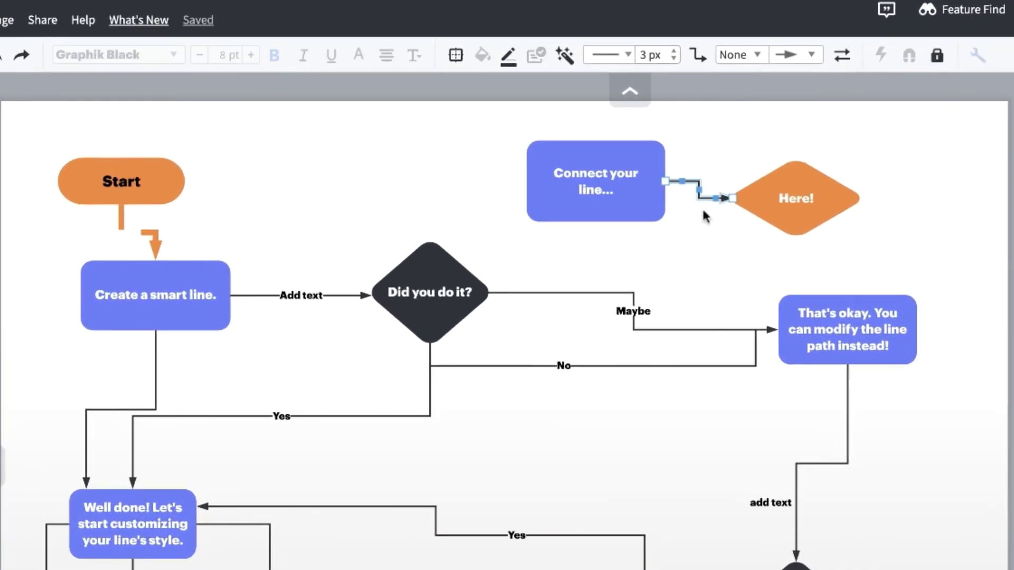
{"action": "left_click", "coordinate": [761, 54]}
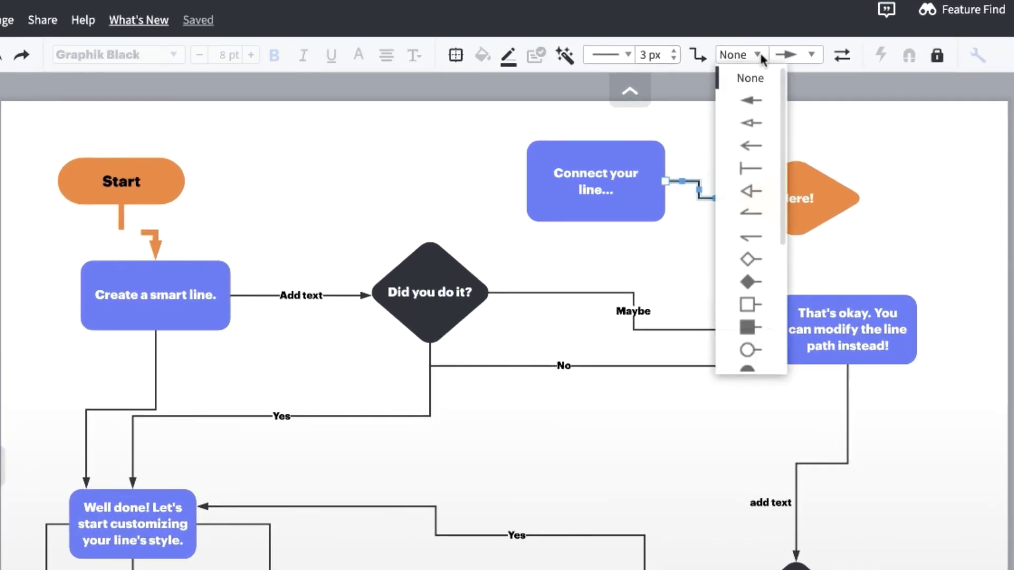
{"action": "left_click", "coordinate": [760, 105]}
{"action": "left_click", "coordinate": [810, 55]}
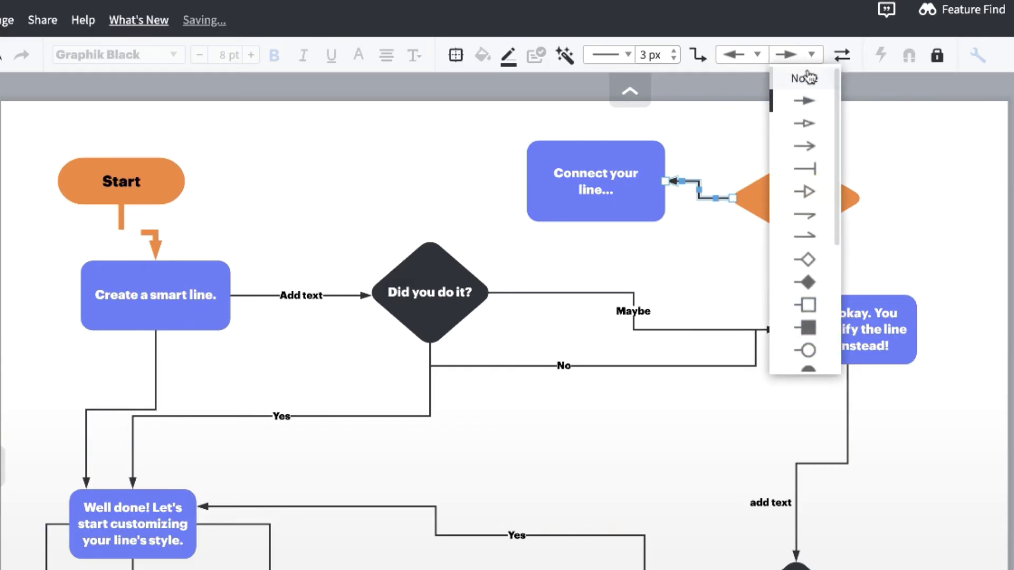
{"action": "left_click", "coordinate": [806, 80]}
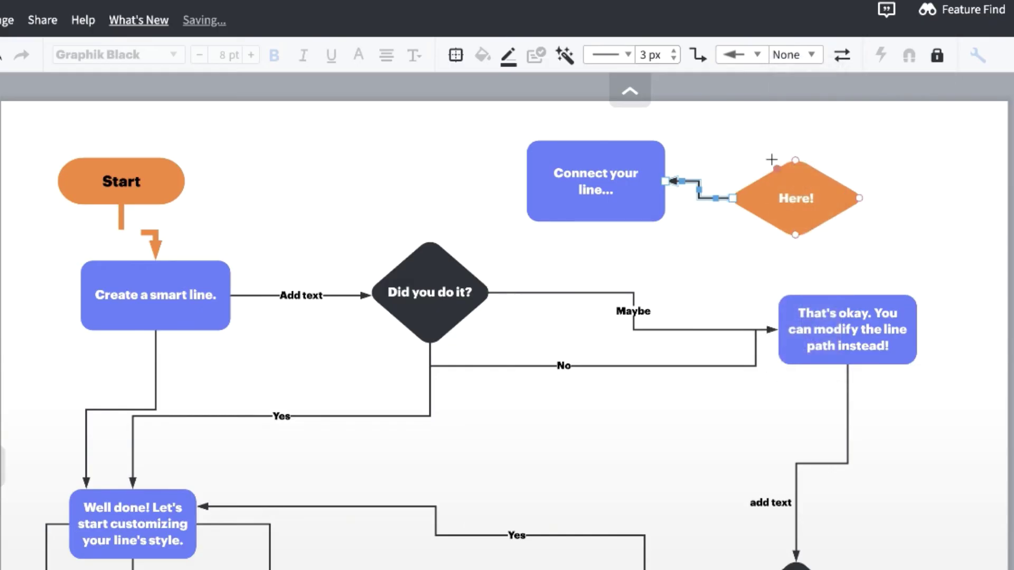
{"action": "left_click", "coordinate": [841, 55]}
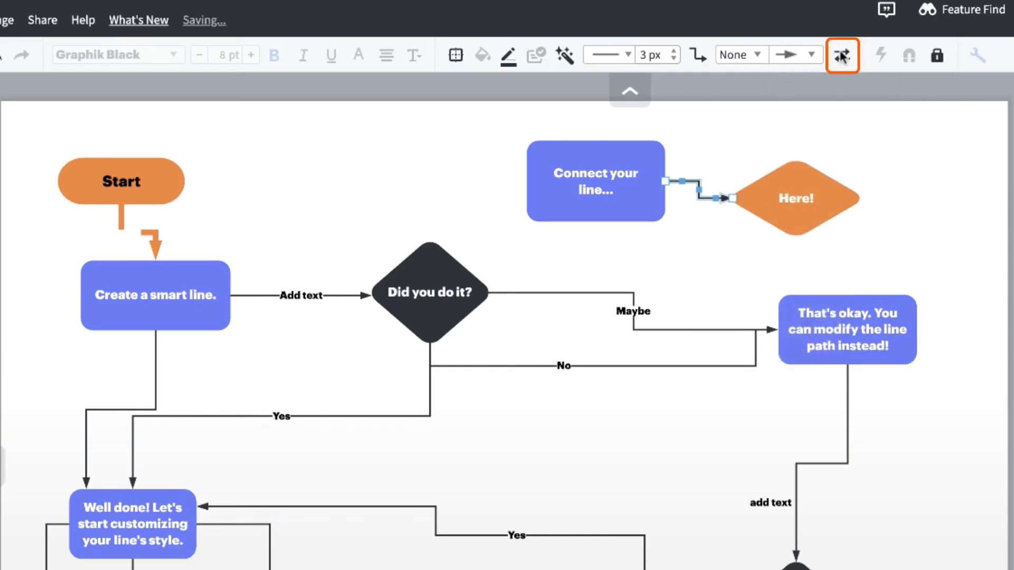
{"action": "left_click", "coordinate": [841, 55]}
{"action": "left_click", "coordinate": [841, 55]}
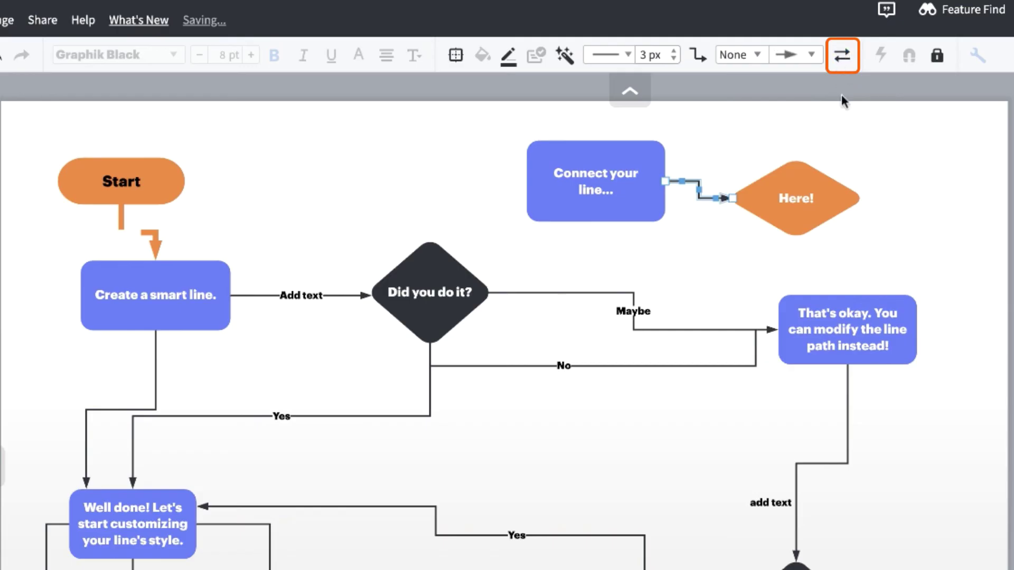
{"action": "left_click", "coordinate": [845, 136]}
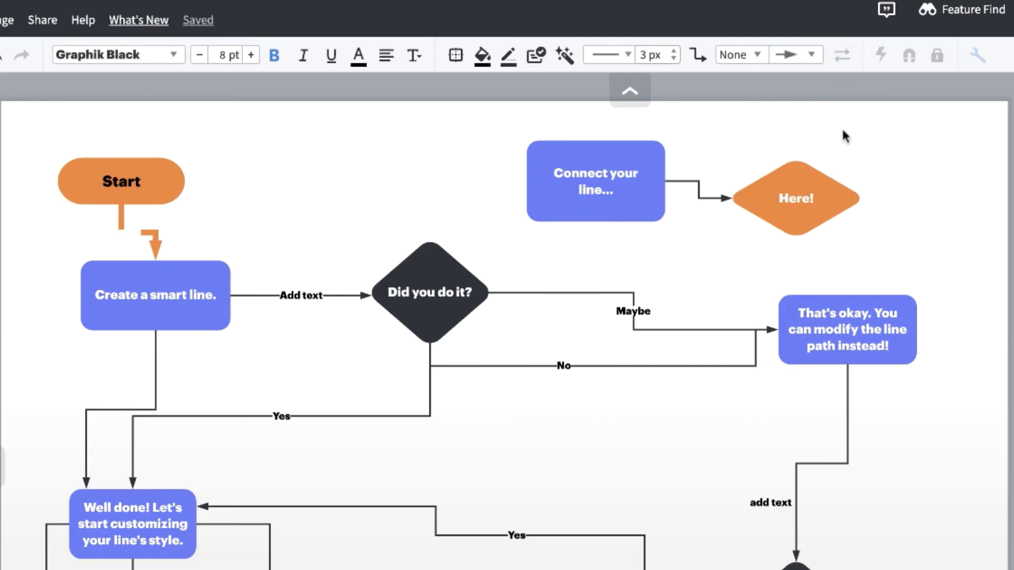
Make the Maybe connector blue, dashed and 5 px wide.
{"action": "left_click", "coordinate": [673, 330]}
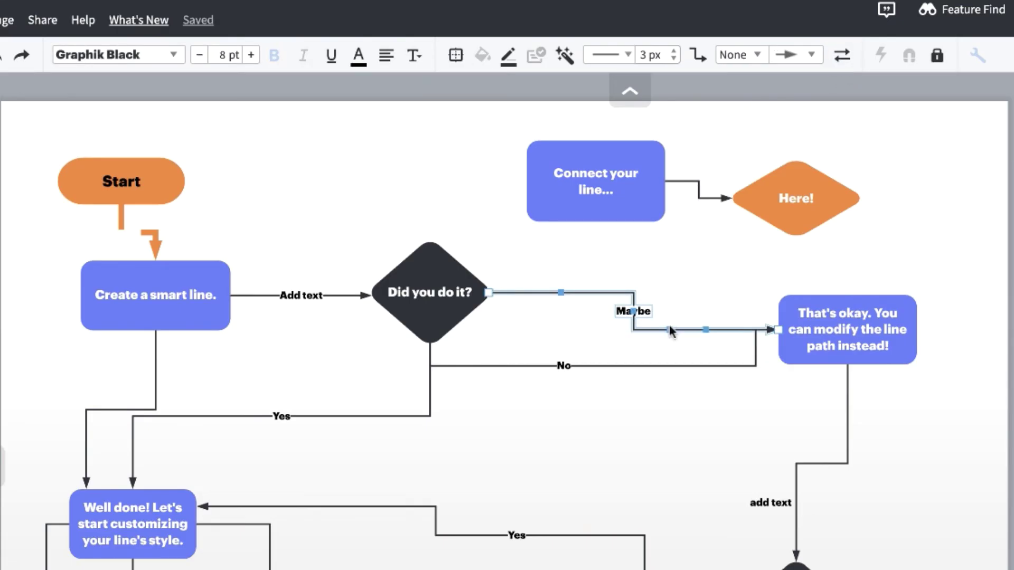
{"action": "left_click", "coordinate": [508, 56]}
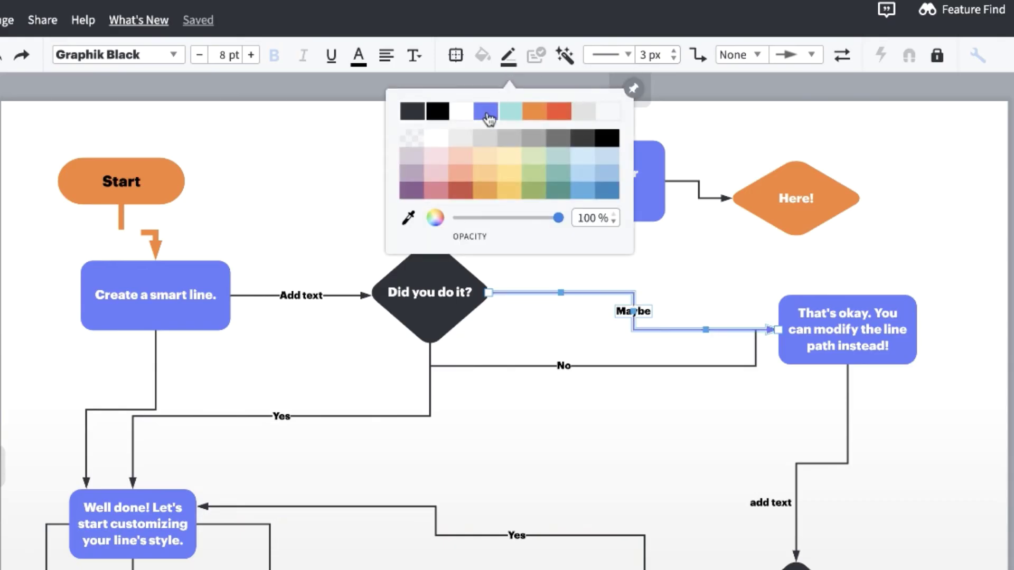
{"action": "left_click", "coordinate": [485, 110]}
{"action": "left_click", "coordinate": [621, 54]}
{"action": "left_click", "coordinate": [605, 105]}
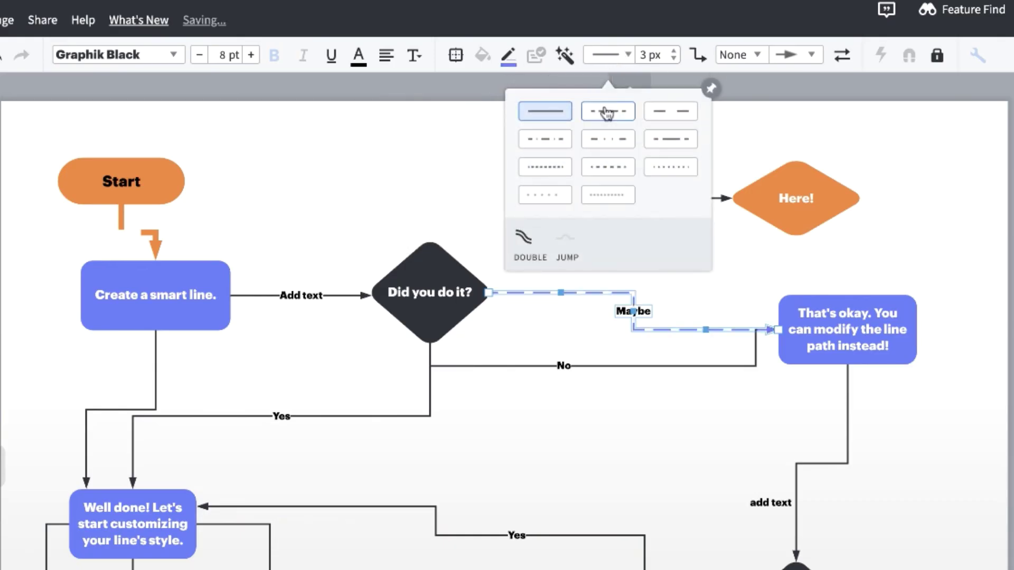
{"action": "left_click", "coordinate": [674, 51]}
{"action": "left_click", "coordinate": [674, 51]}
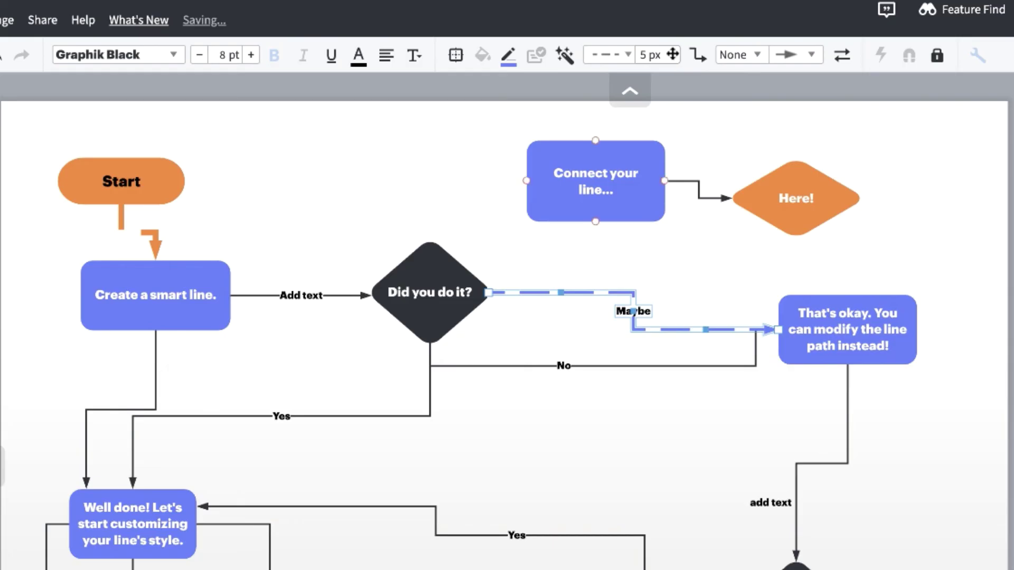
Save that style as the default and draw a new connector from Connect your line... to Here!
{"action": "right_click", "coordinate": [615, 292]}
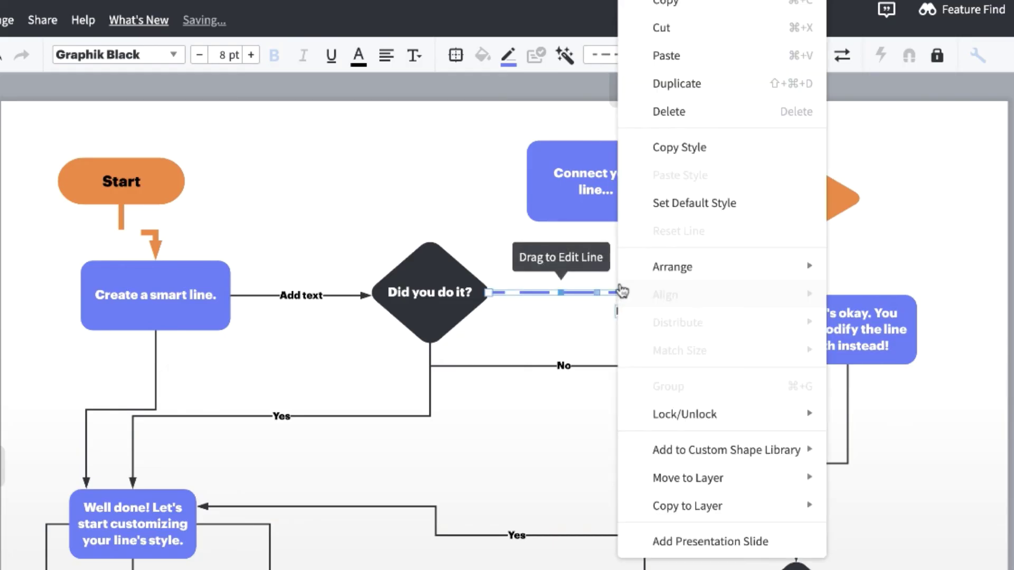
{"action": "left_click", "coordinate": [661, 203]}
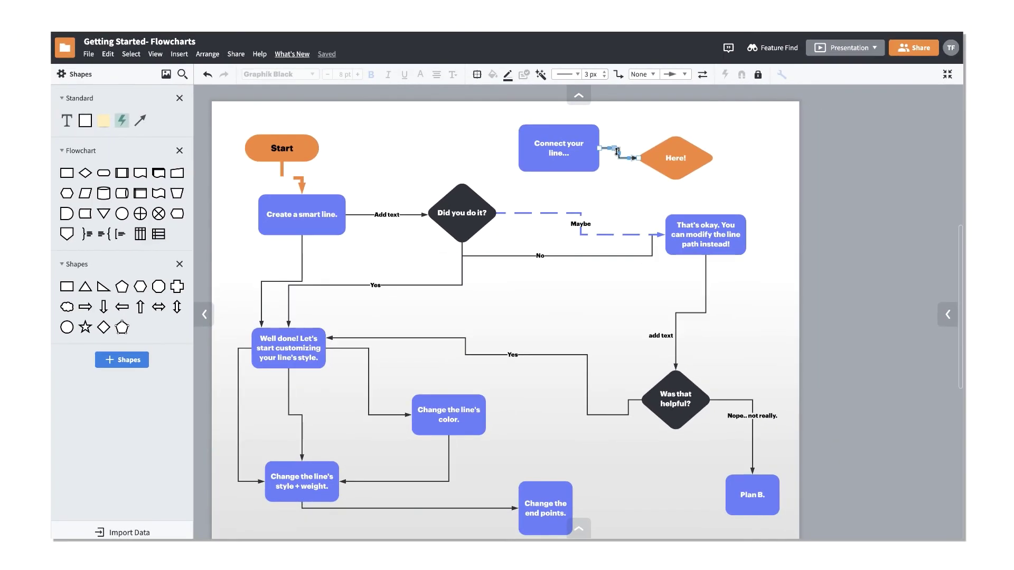
{"action": "left_click", "coordinate": [693, 188]}
{"action": "left_click_drag", "start_coordinate": [607, 147], "coordinate": [675, 181]}
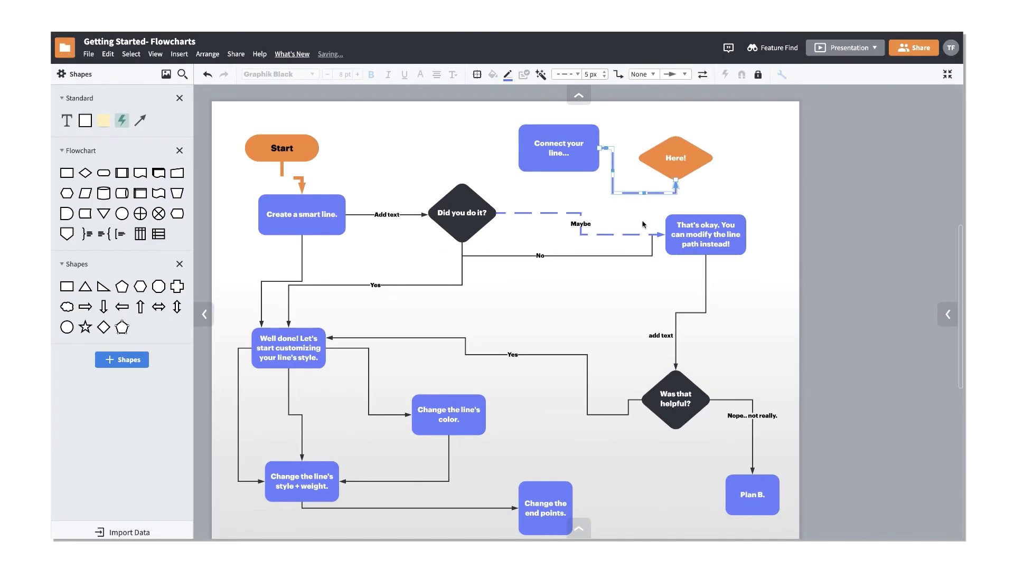